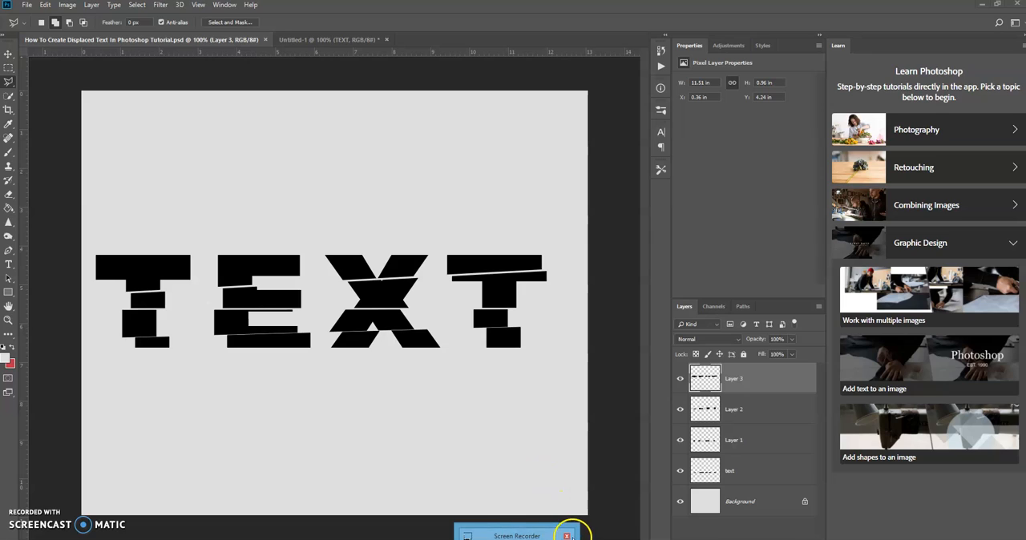
Switch to the Untitled-1 document and clear the active selection around the word TEXT
{"action": "left_click", "coordinate": [570, 534]}
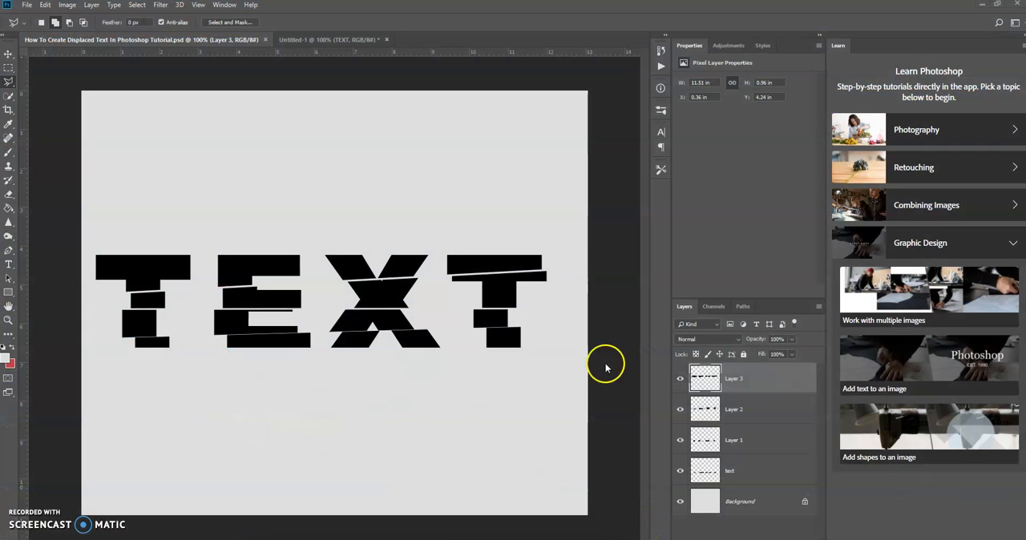
{"action": "left_click", "coordinate": [330, 47]}
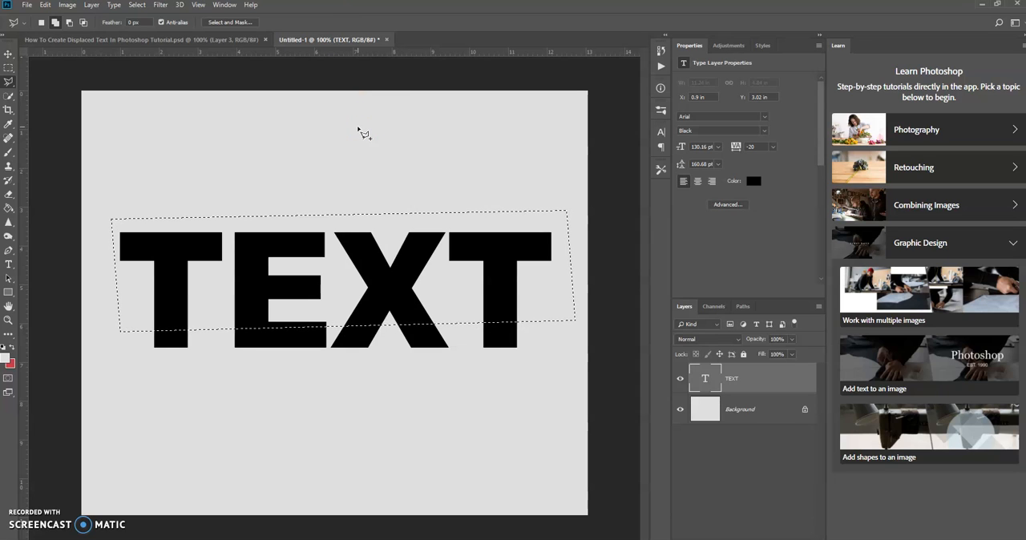
{"action": "key", "text": "ctrl+d"}
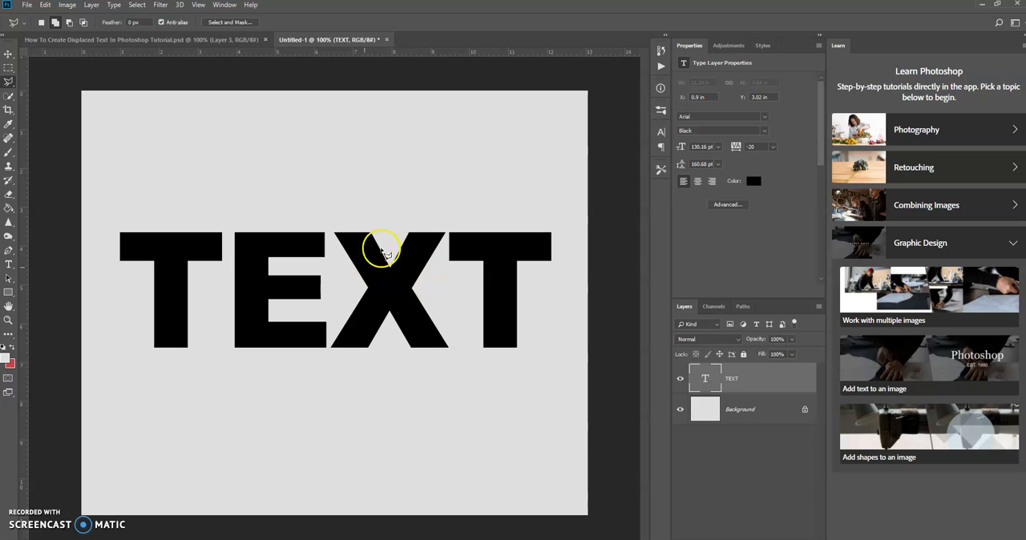
Rasterize the TEXT type layer
{"action": "left_click", "coordinate": [761, 385]}
{"action": "right_click", "coordinate": [761, 385]}
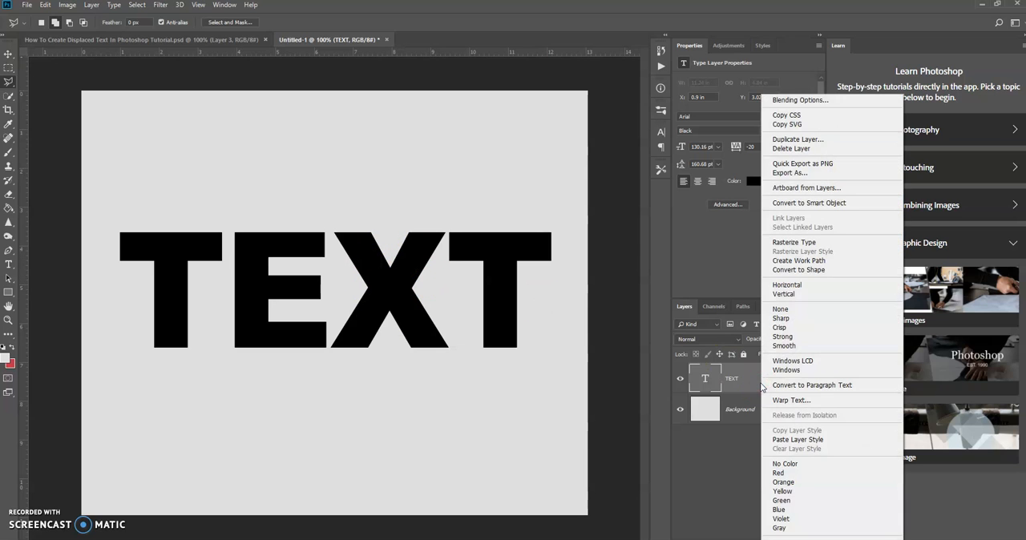
{"action": "left_click", "coordinate": [777, 243]}
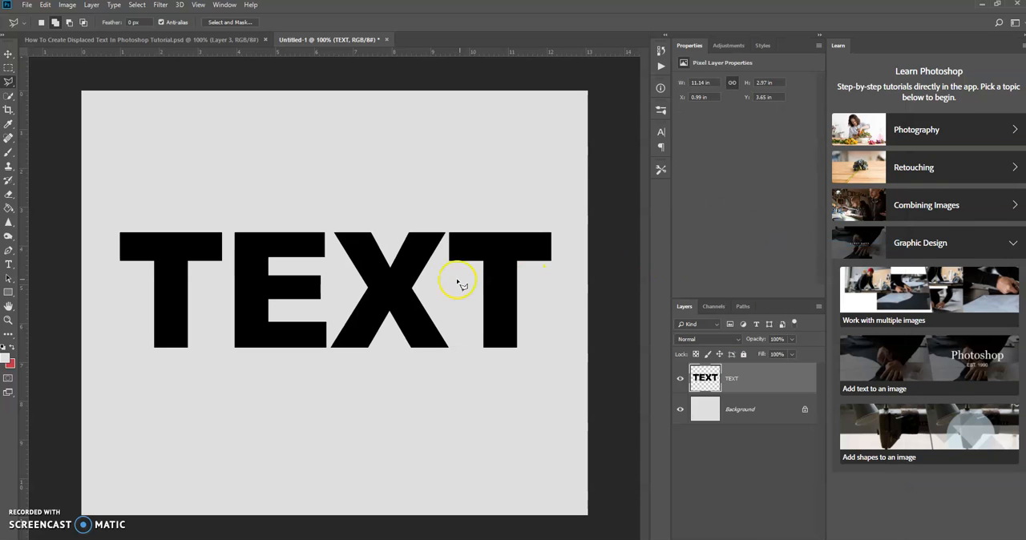
Outline the letters above a slightly slanted line near their base with the Polygonal Lasso and cut that part to a new layer
{"action": "left_click", "coordinate": [7, 82]}
{"action": "left_click", "coordinate": [60, 92]}
{"action": "left_click", "coordinate": [111, 334]}
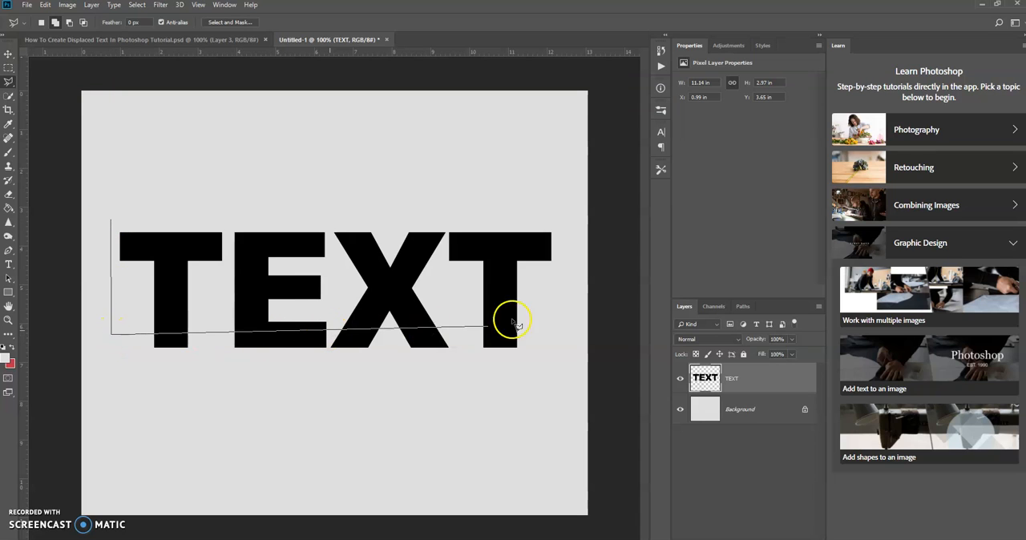
{"action": "left_click", "coordinate": [563, 328]}
{"action": "left_click", "coordinate": [565, 200]}
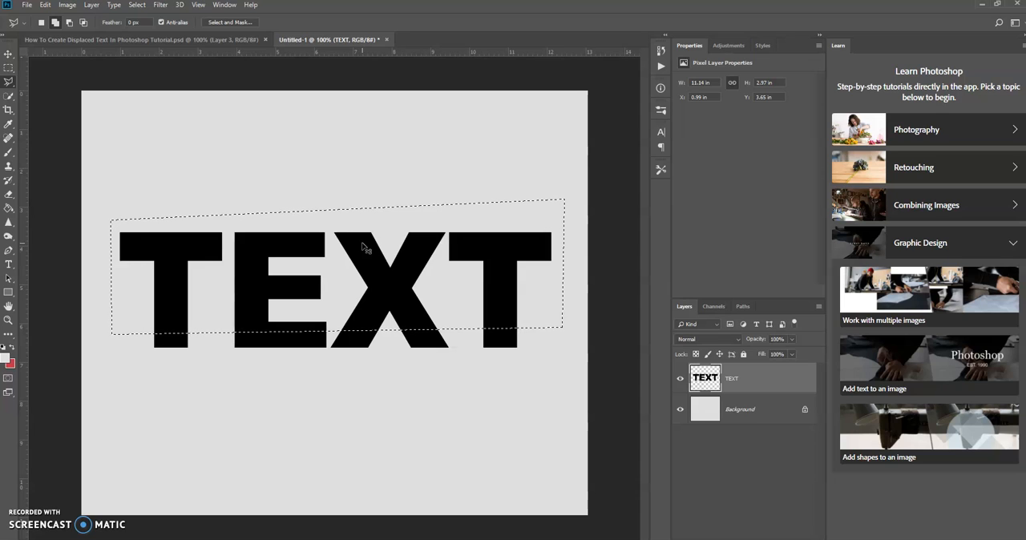
{"action": "key", "text": "ctrl+shift+j"}
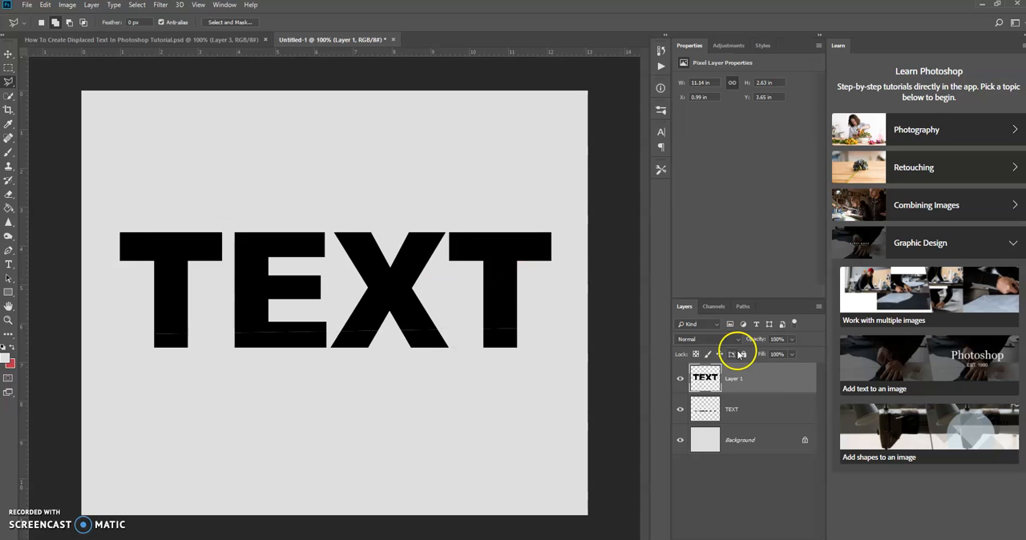
Hide and show the TEXT layer and Layer 1 in turn to examine the two separated pieces
{"action": "left_click", "coordinate": [682, 411]}
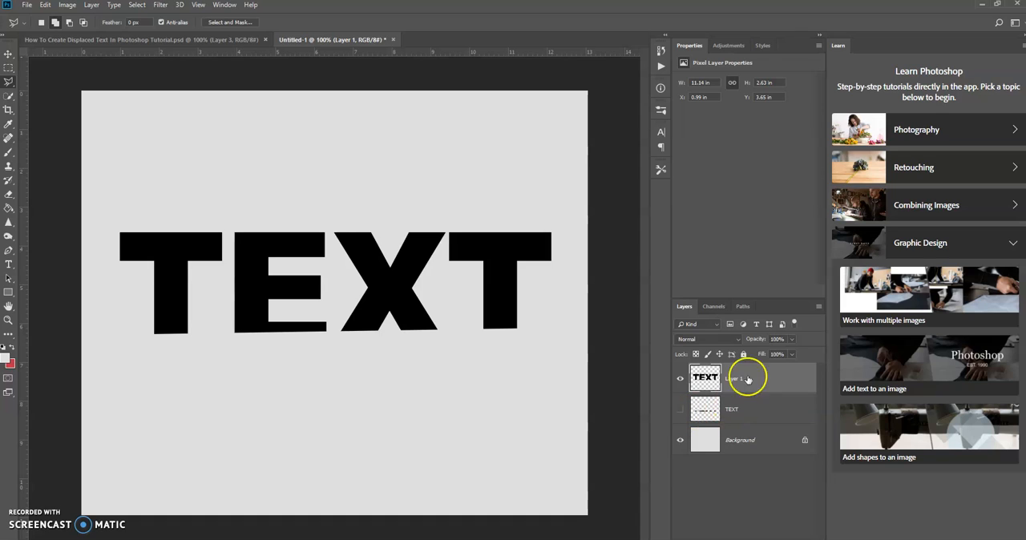
{"action": "left_click", "coordinate": [679, 410]}
{"action": "left_click", "coordinate": [680, 379]}
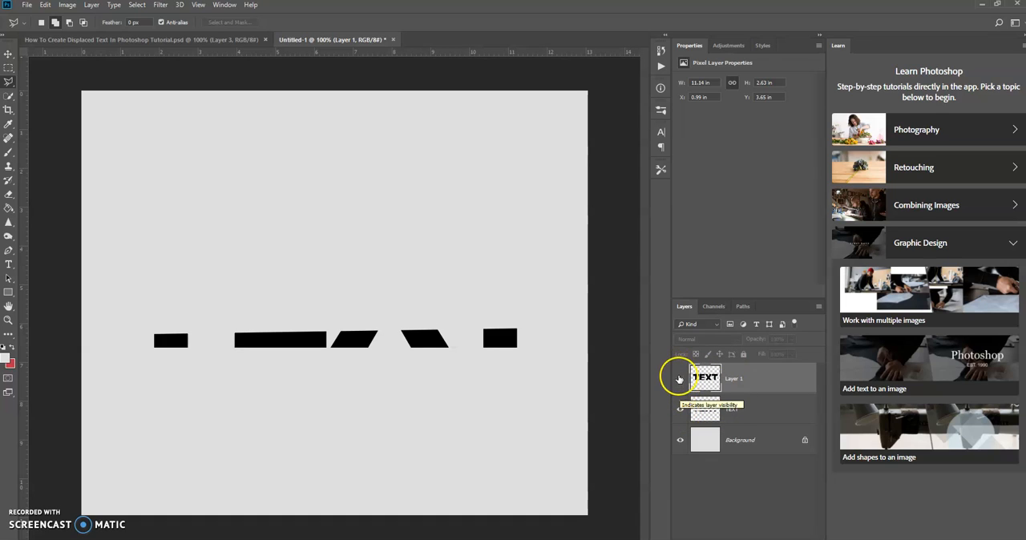
{"action": "left_click", "coordinate": [679, 379]}
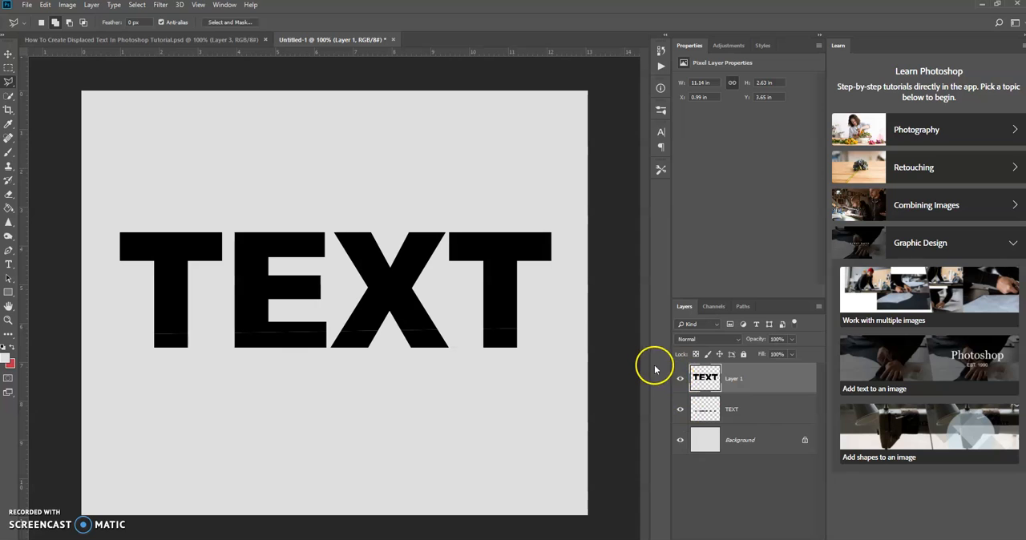
Nudge Layer 1 up and left with the Move tool to about X 0.83 in, Y 3.61 in
{"action": "left_click", "coordinate": [8, 54]}
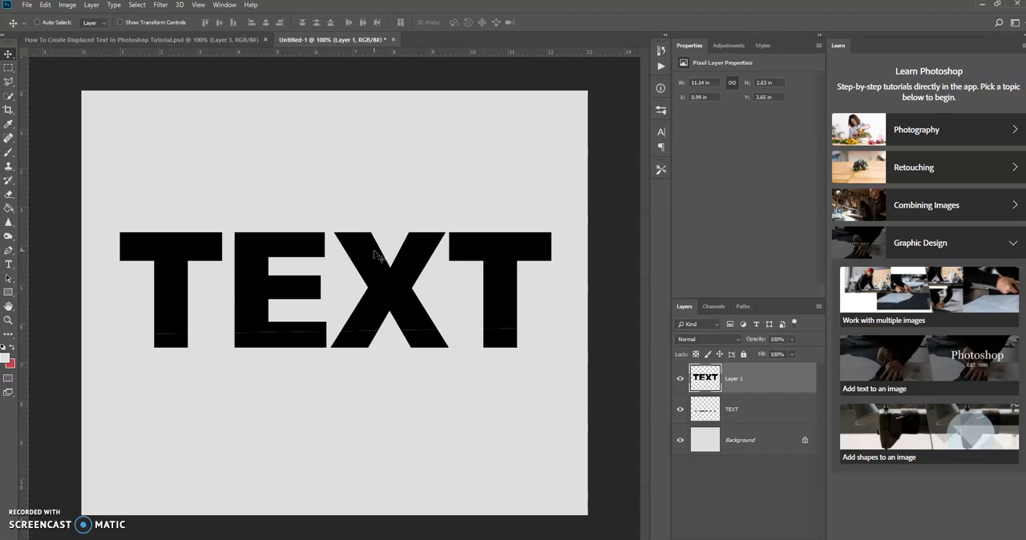
{"action": "key", "text": "Up"}
{"action": "key", "text": "Up"}
{"action": "key", "text": "Up"}
{"action": "key", "text": "Left"}
{"action": "key", "text": "Left"}
{"action": "key", "text": "Left"}
{"action": "key", "text": "Left"}
{"action": "key", "text": "Left"}
{"action": "key", "text": "Left"}
{"action": "key", "text": "Left"}
{"action": "key", "text": "Left"}
{"action": "key", "text": "Left"}
{"action": "key", "text": "Left"}
{"action": "key", "text": "Left"}
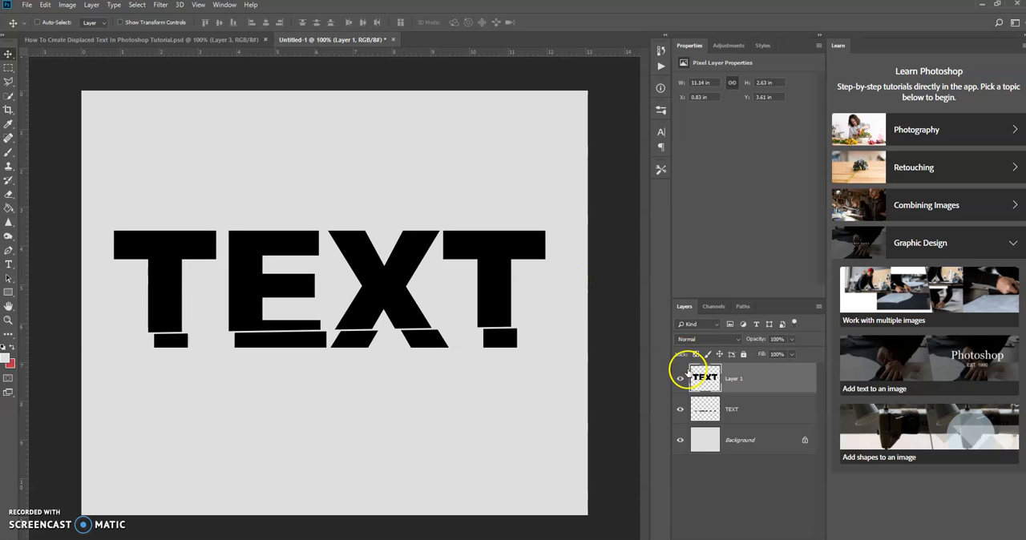
Outline Layer 1's letters above a line sloping down to the right in their lower part with the Polygonal Lasso and cut them to a new layer
{"action": "right_click", "coordinate": [777, 376]}
{"action": "left_click", "coordinate": [10, 83]}
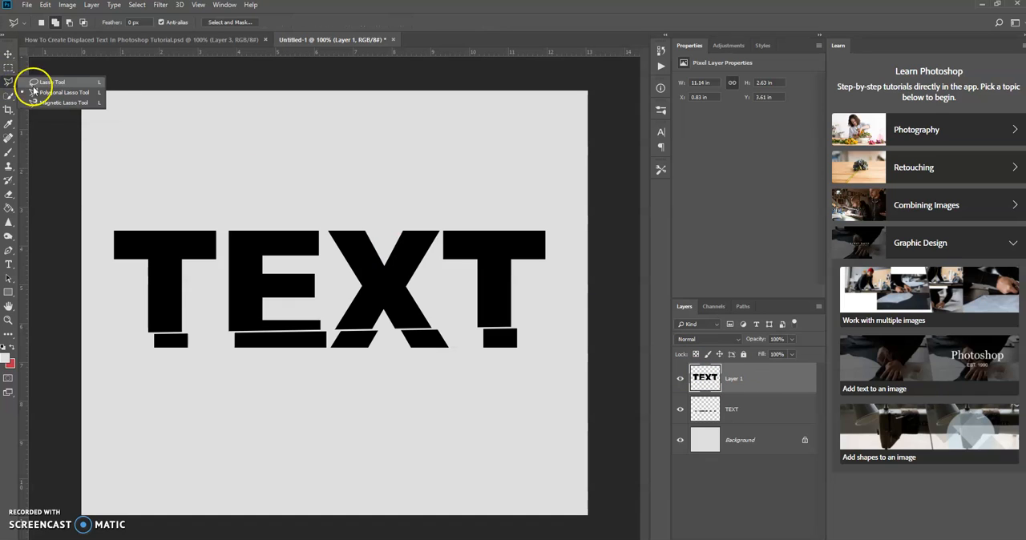
{"action": "left_click", "coordinate": [57, 92]}
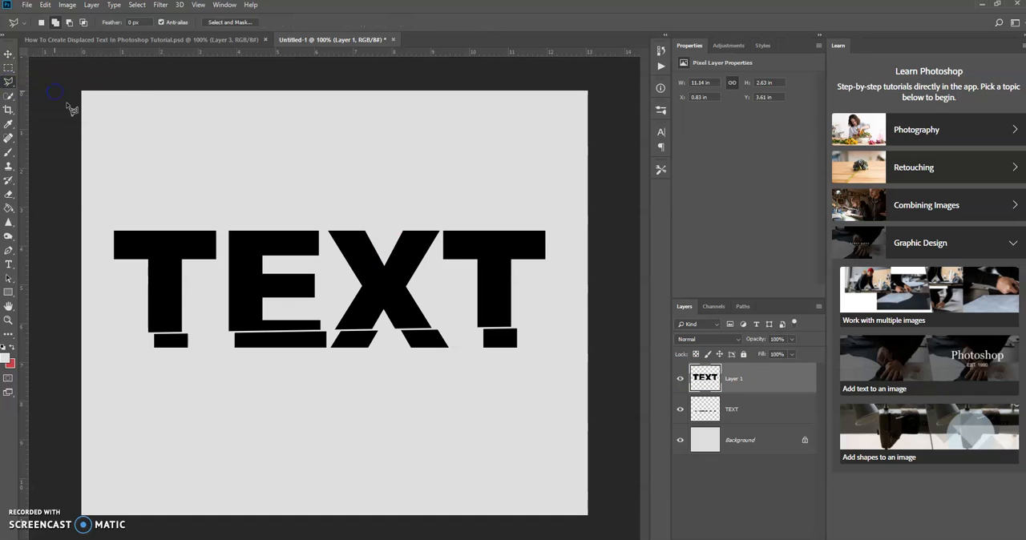
{"action": "left_click", "coordinate": [101, 214]}
{"action": "left_click", "coordinate": [113, 309]}
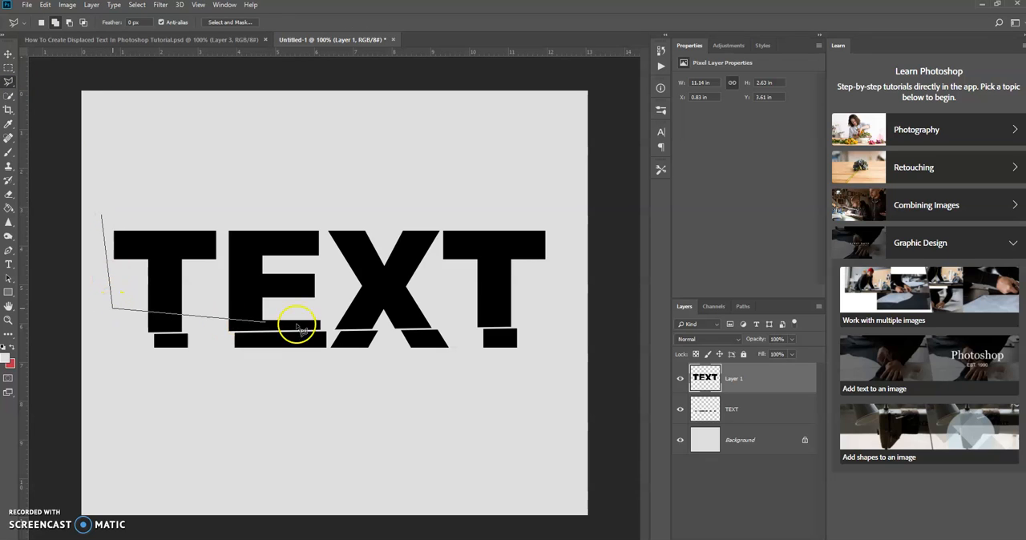
{"action": "left_click", "coordinate": [544, 317]}
{"action": "left_click", "coordinate": [559, 196]}
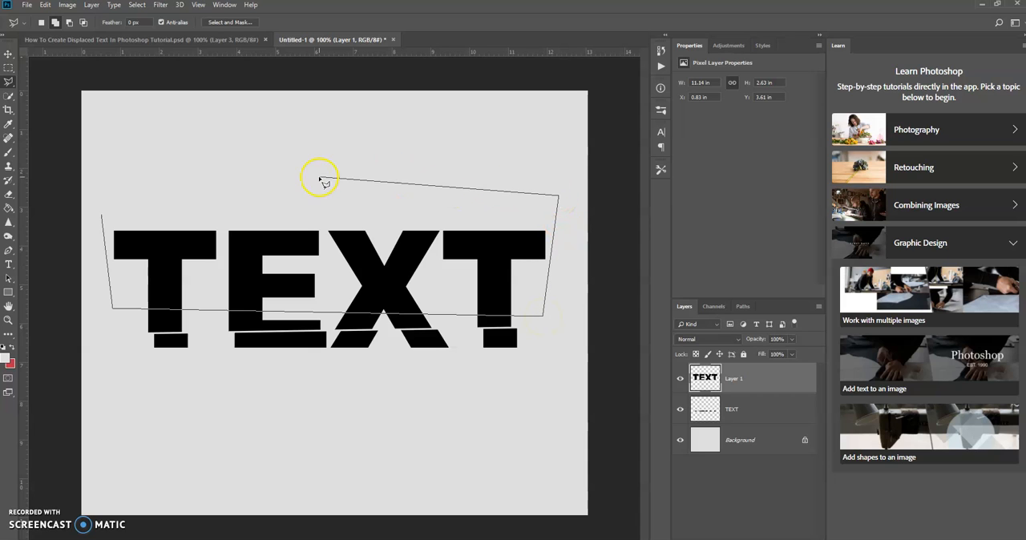
{"action": "left_click", "coordinate": [103, 217]}
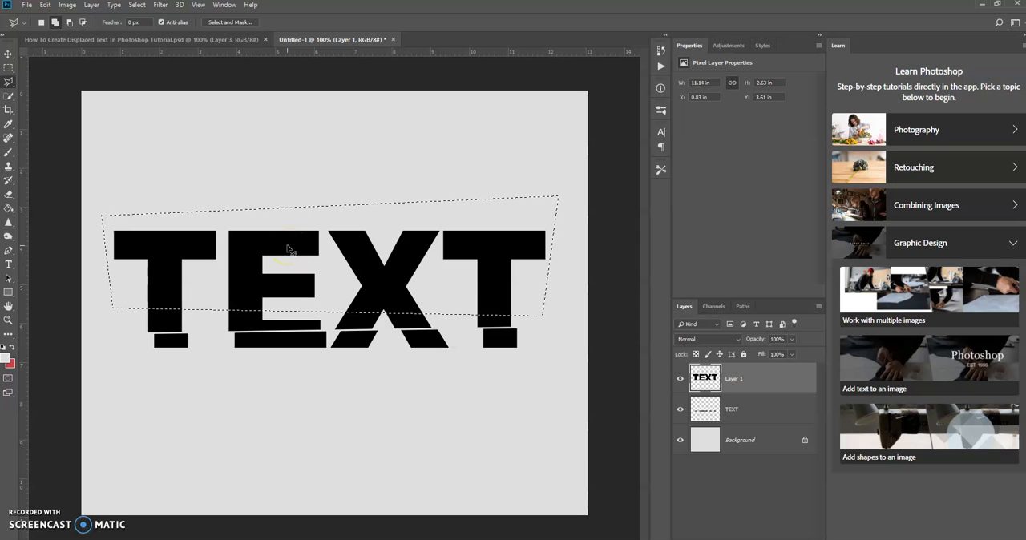
{"action": "key", "text": "ctrl+shift+j"}
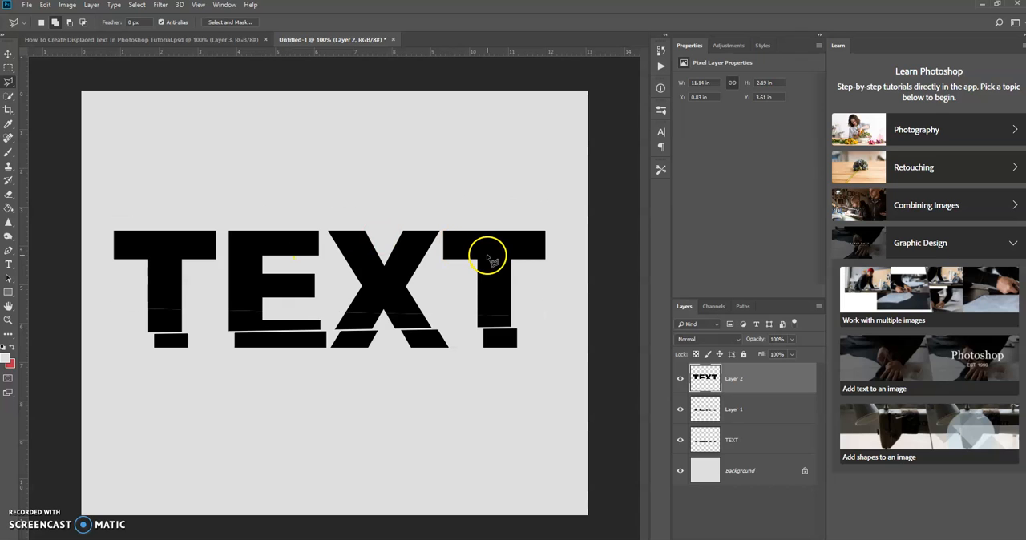
Nudge Layer 2 up and right with the Move tool to about X 0.96 in, Y 3.57 in
{"action": "left_click", "coordinate": [763, 382]}
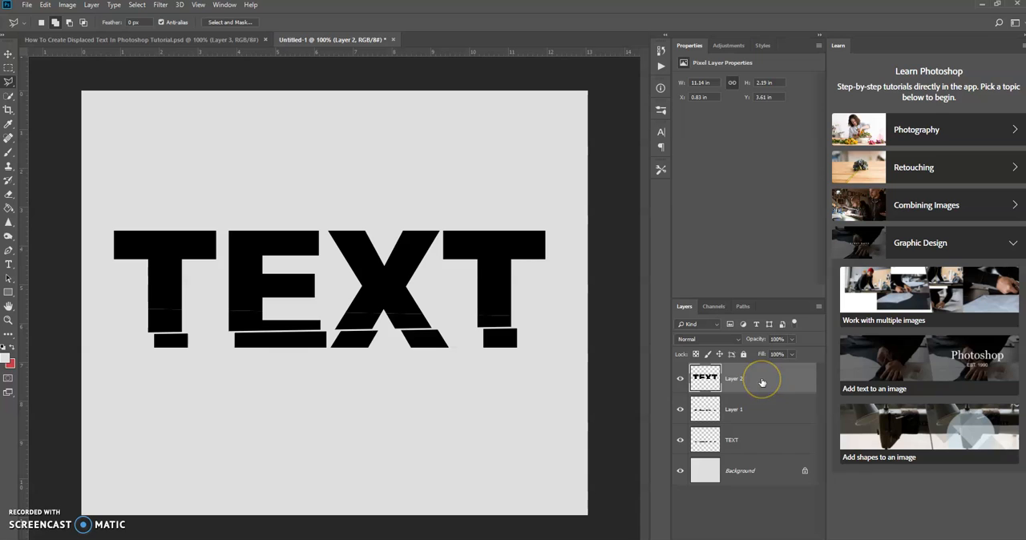
{"action": "left_click", "coordinate": [8, 55]}
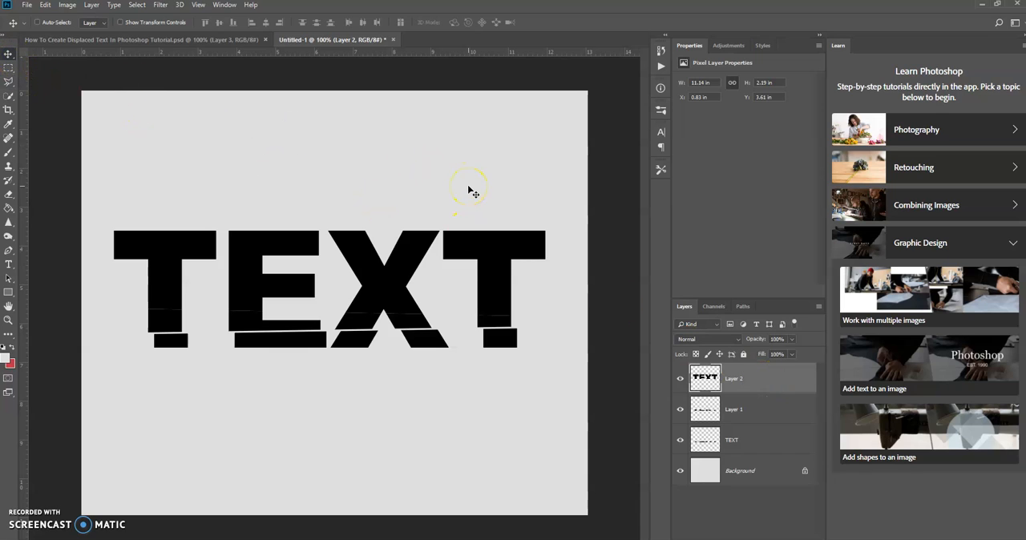
{"action": "key", "text": "Up"}
{"action": "key", "text": "Up"}
{"action": "key", "text": "Up"}
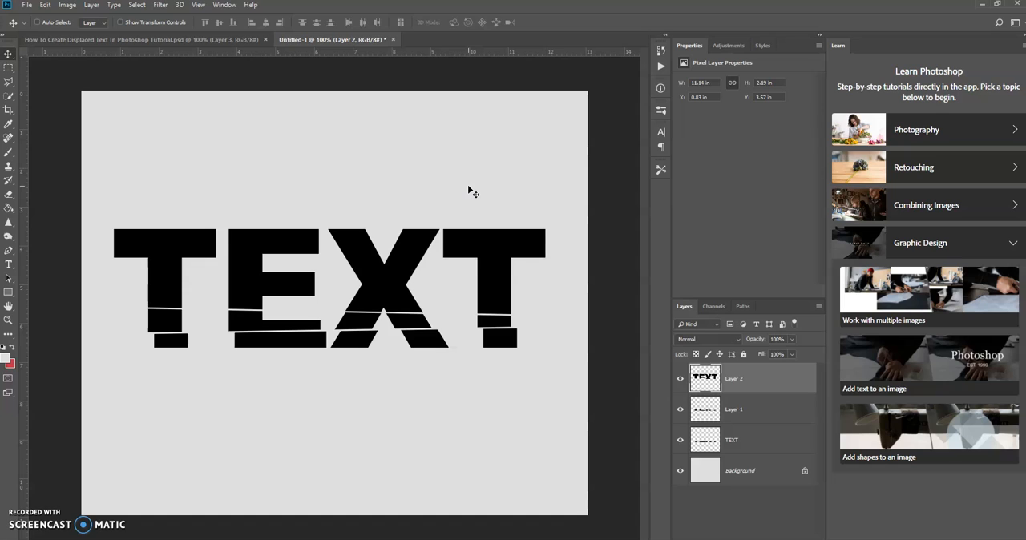
{"action": "key", "text": "Right"}
{"action": "key", "text": "Right"}
{"action": "key", "text": "Right"}
{"action": "key", "text": "Right"}
{"action": "key", "text": "Right"}
{"action": "key", "text": "Right"}
{"action": "key", "text": "Right"}
{"action": "key", "text": "Right"}
{"action": "key", "text": "Right"}
{"action": "key", "text": "Right"}
{"action": "key", "text": "Right"}
{"action": "key", "text": "Right"}
{"action": "key", "text": "Right"}
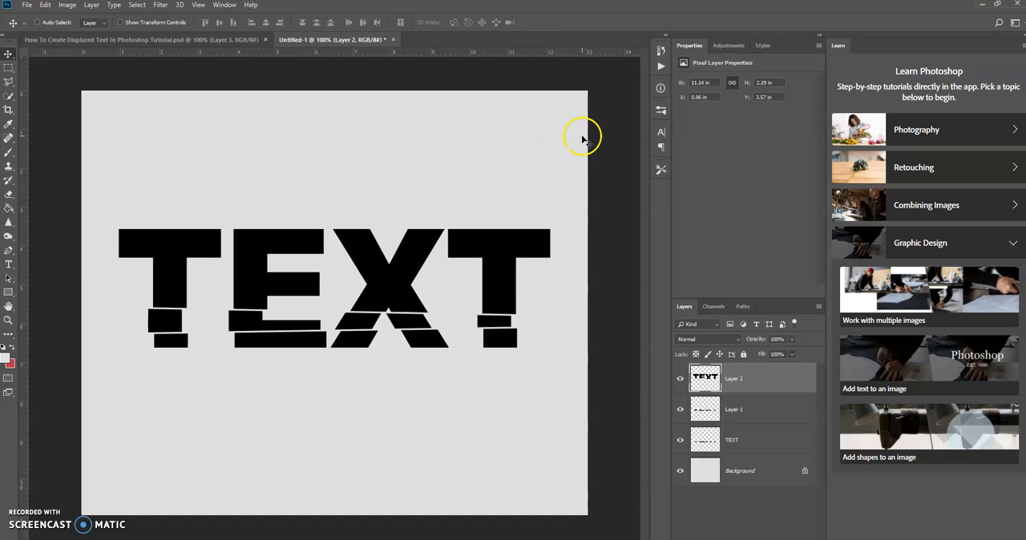
Outline the upper half of Layer 2's letters above a line rising to the right with the Polygonal Lasso and cut it to a new layer
{"action": "left_click", "coordinate": [763, 390]}
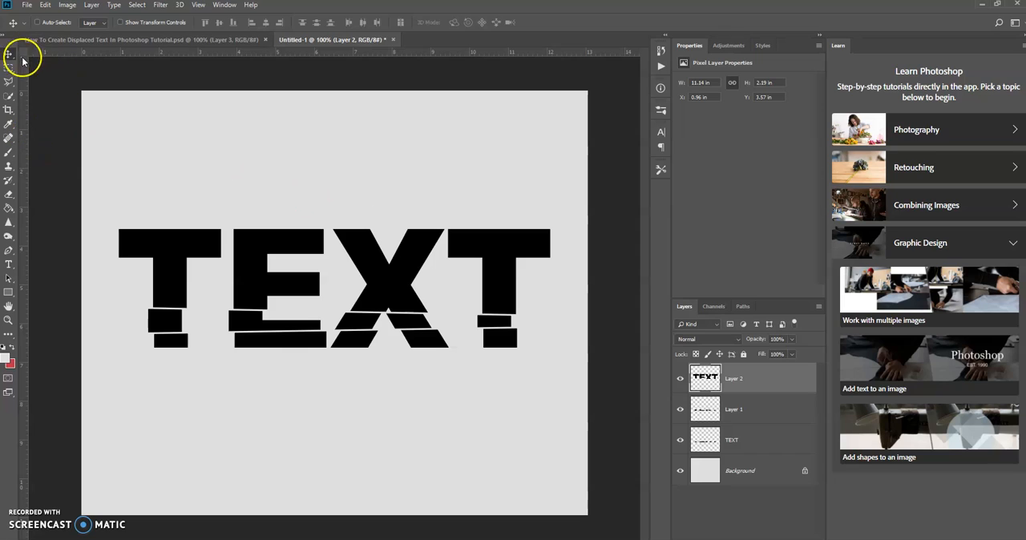
{"action": "right_click", "coordinate": [9, 84]}
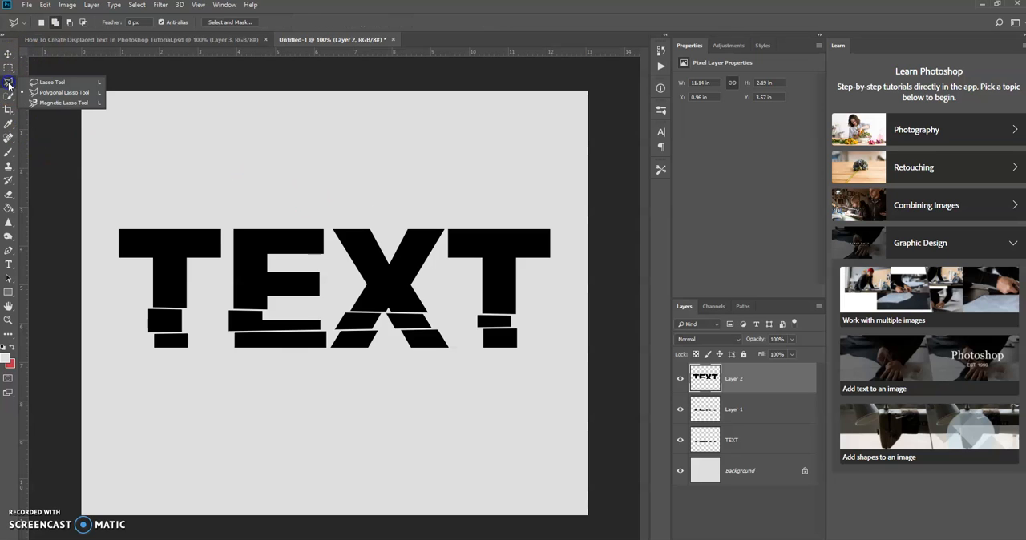
{"action": "left_click", "coordinate": [55, 94]}
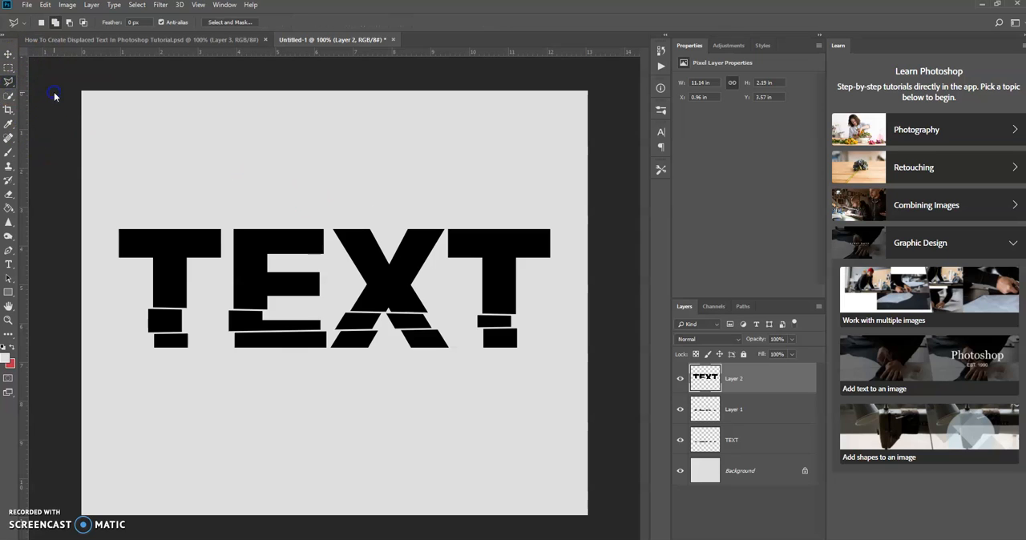
{"action": "left_click", "coordinate": [105, 213]}
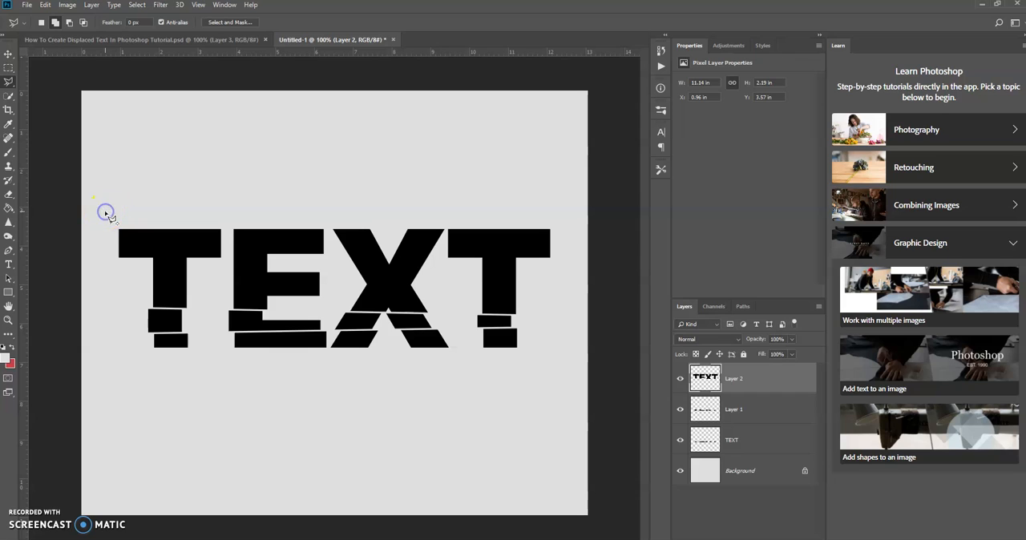
{"action": "left_click", "coordinate": [117, 286]}
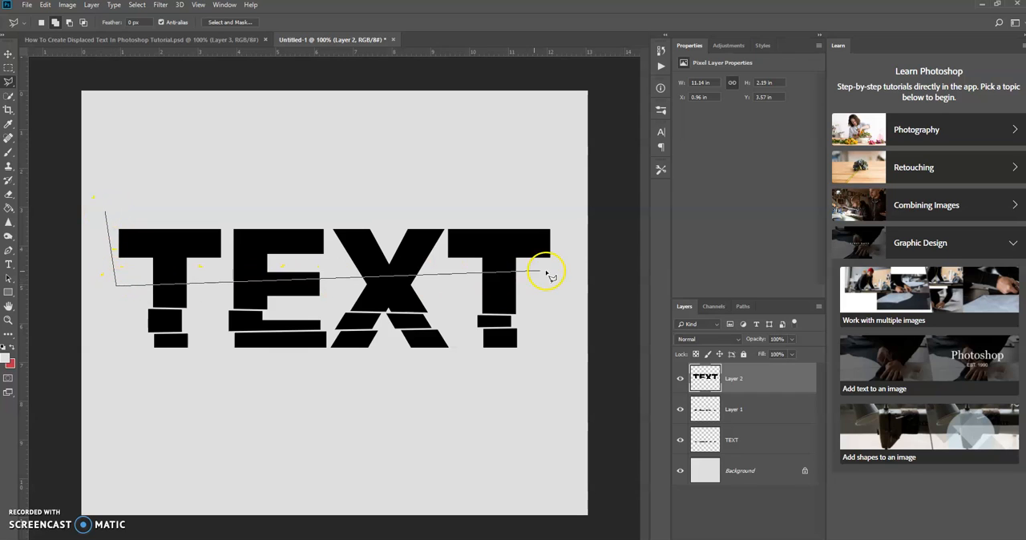
{"action": "left_click", "coordinate": [571, 270]}
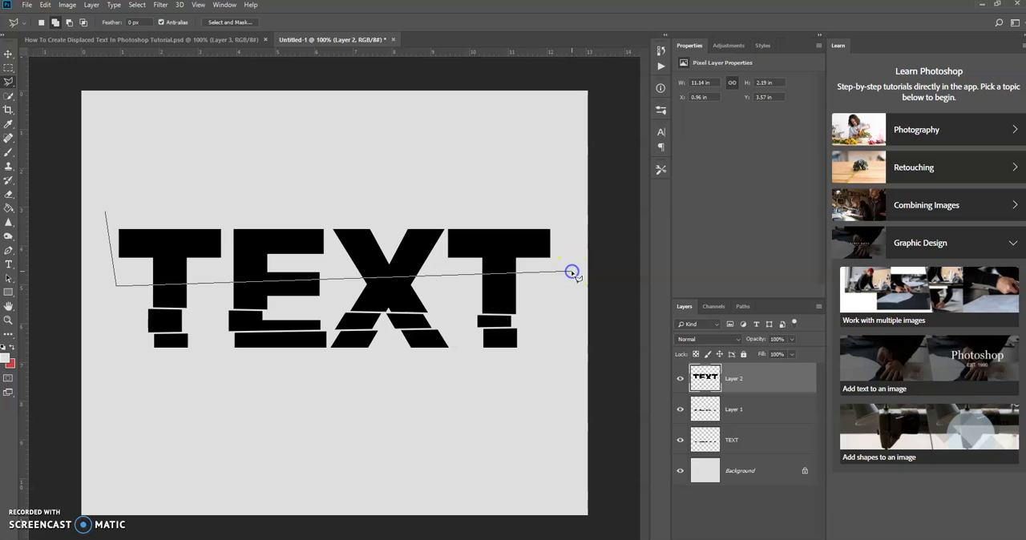
{"action": "left_click", "coordinate": [560, 194]}
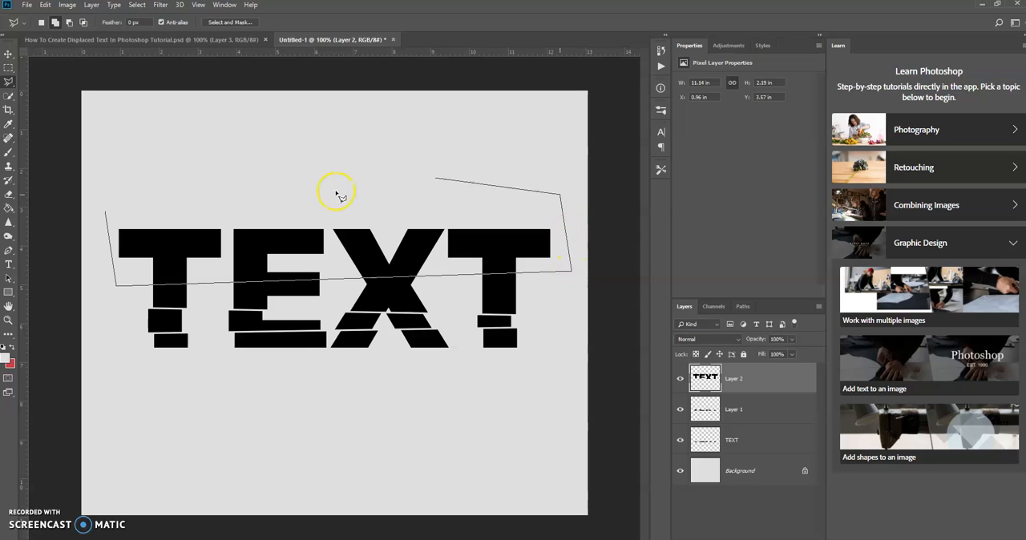
{"action": "left_click", "coordinate": [105, 212]}
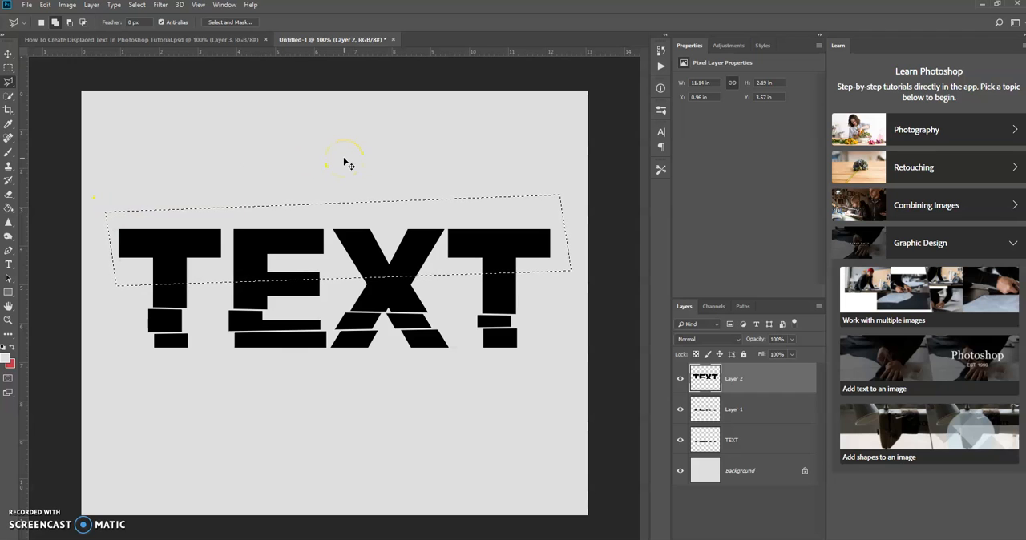
{"action": "key", "text": "ctrl+shift+j"}
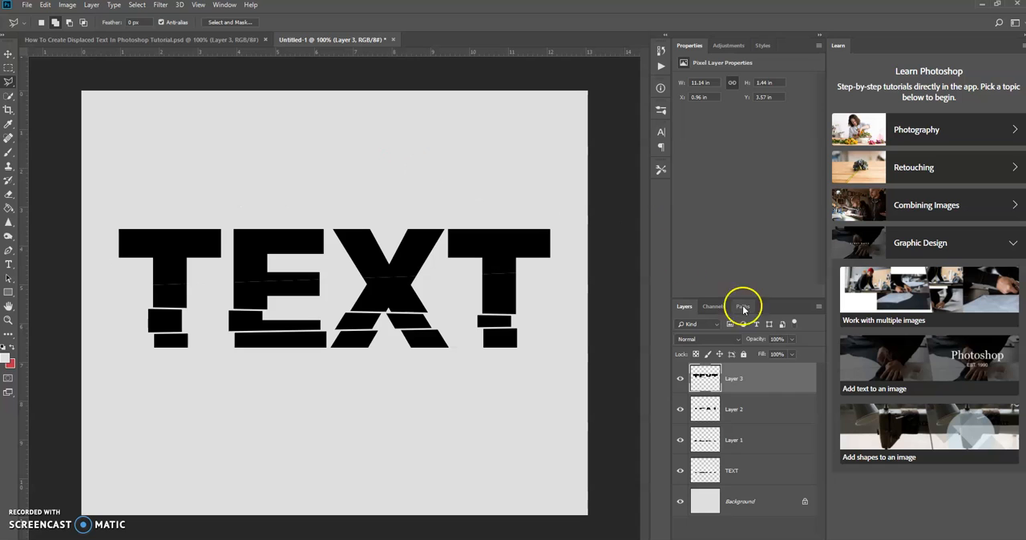
Nudge Layer 3 up and left with the Move tool to about X 0.85 in, Y 3.49 in
{"action": "left_click", "coordinate": [9, 54]}
{"action": "key", "text": "Up"}
{"action": "key", "text": "Up"}
{"action": "key", "text": "Up"}
{"action": "key", "text": "Up"}
{"action": "key", "text": "Up"}
{"action": "key", "text": "Up"}
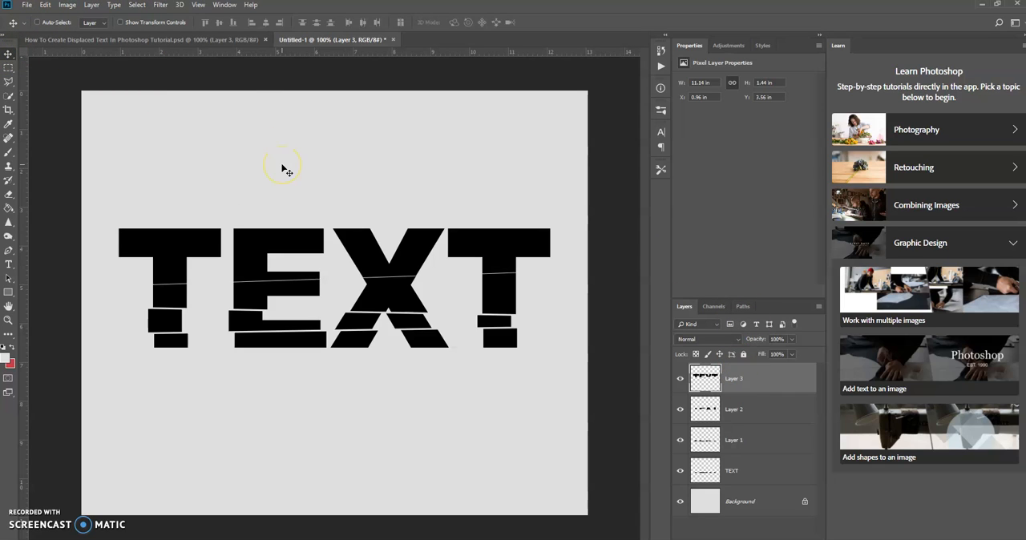
{"action": "key", "text": "Left"}
{"action": "key", "text": "Left"}
{"action": "key", "text": "Left"}
{"action": "key", "text": "Left"}
{"action": "key", "text": "Left"}
{"action": "key", "text": "Left"}
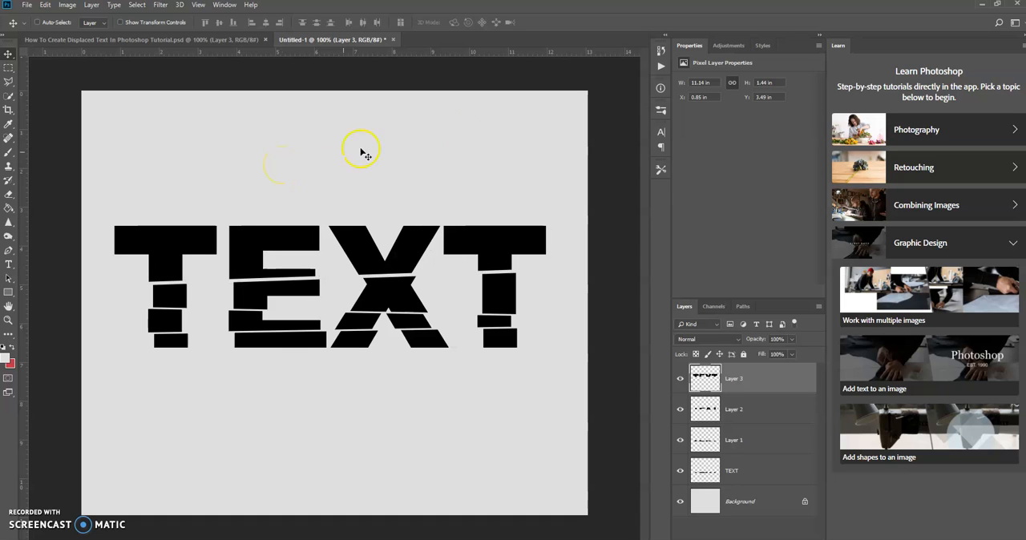
{"action": "left_click", "coordinate": [587, 31]}
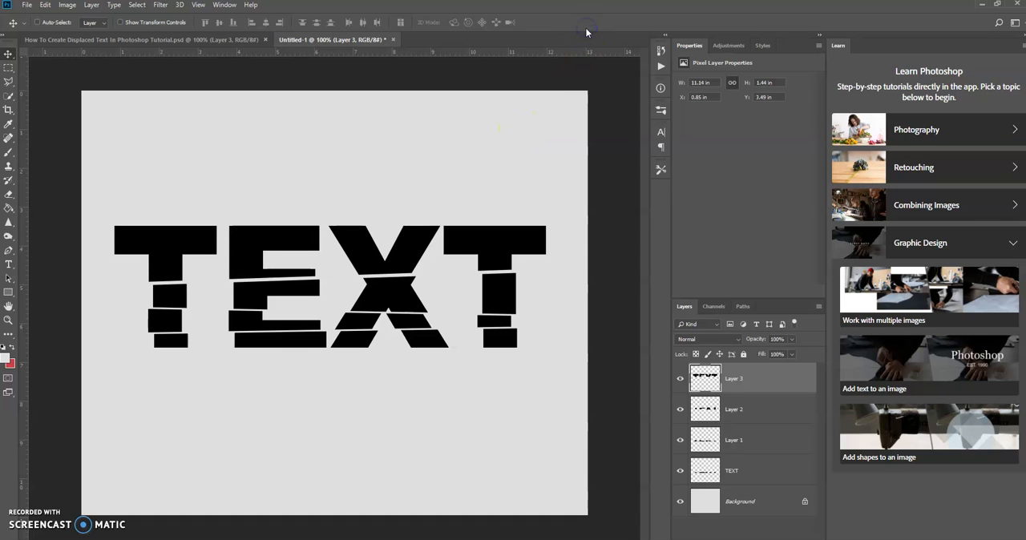